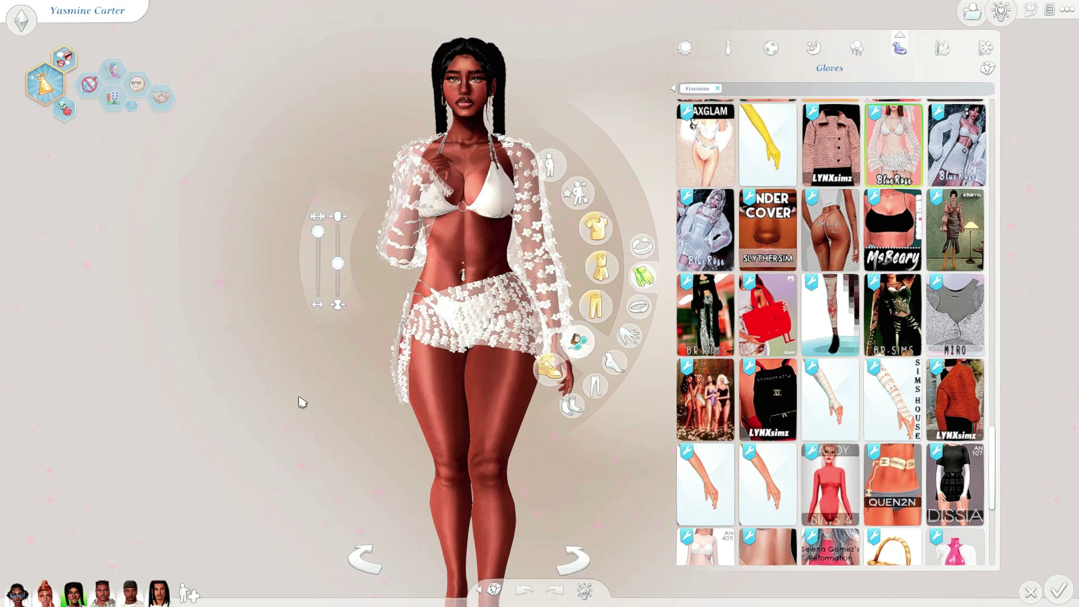
Step: Rotate the sim to inspect the flower coat, skirt and bikini outfit
drag(299, 402, 273, 437)
Step: Browse the Fingernails, Gloves and Bracelets accessory catalogues
scroll(274, 437, down, 2)
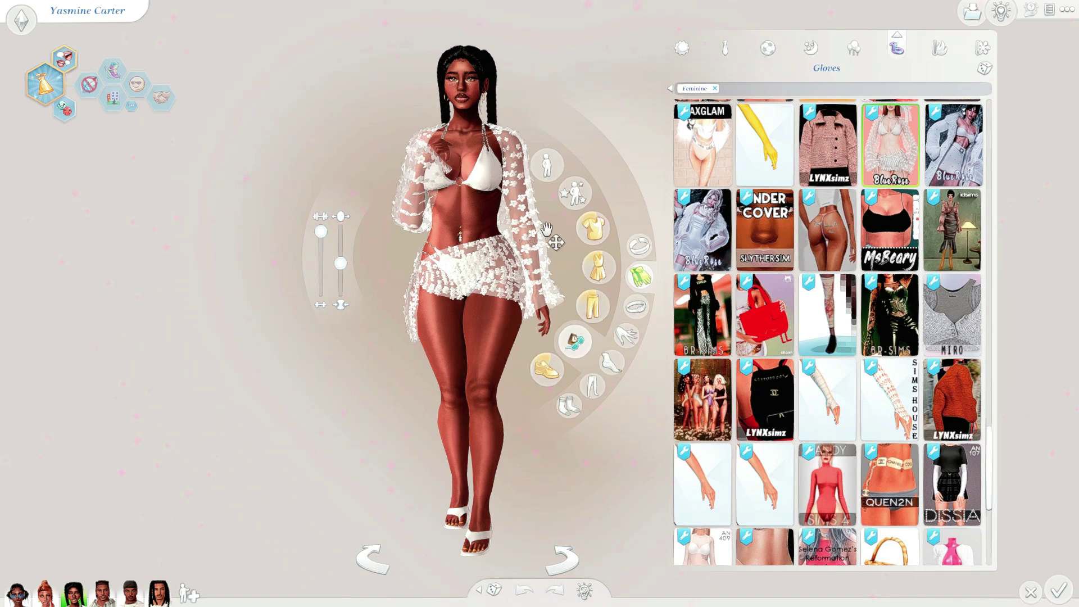
click(626, 336)
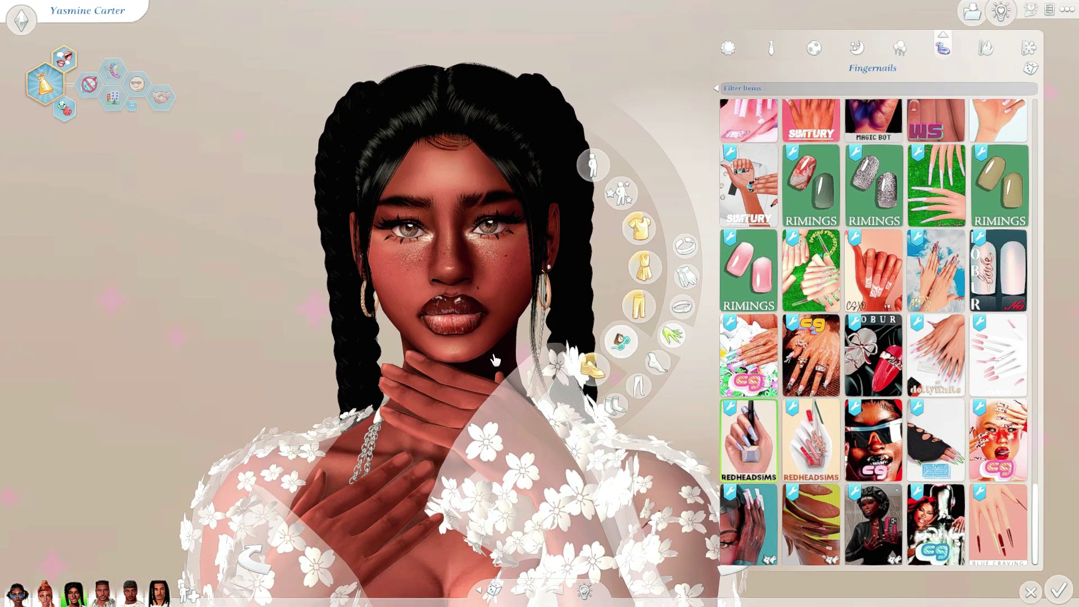
click(685, 276)
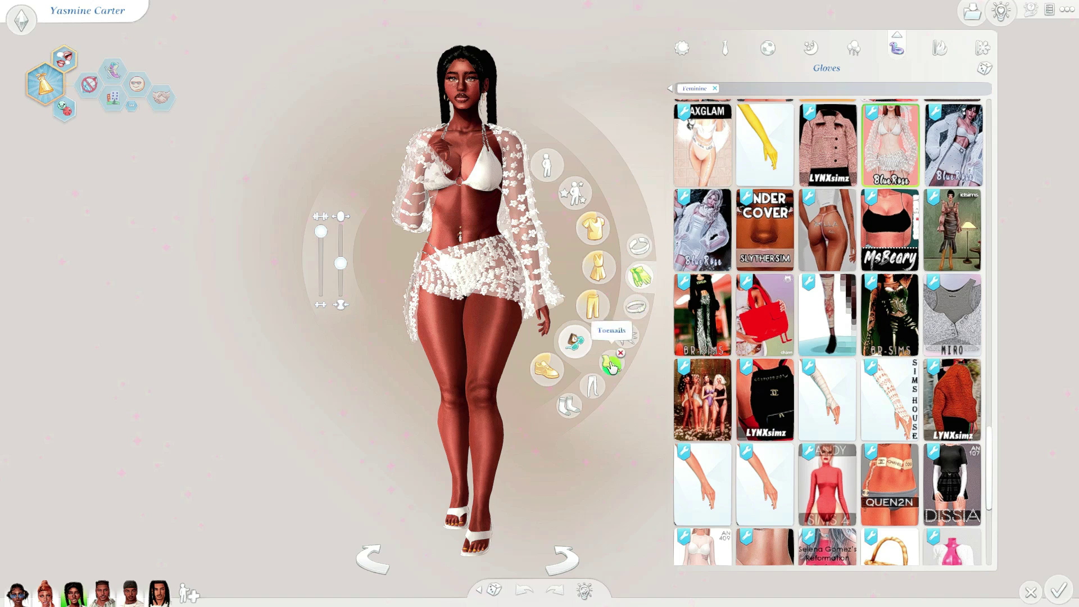
click(632, 259)
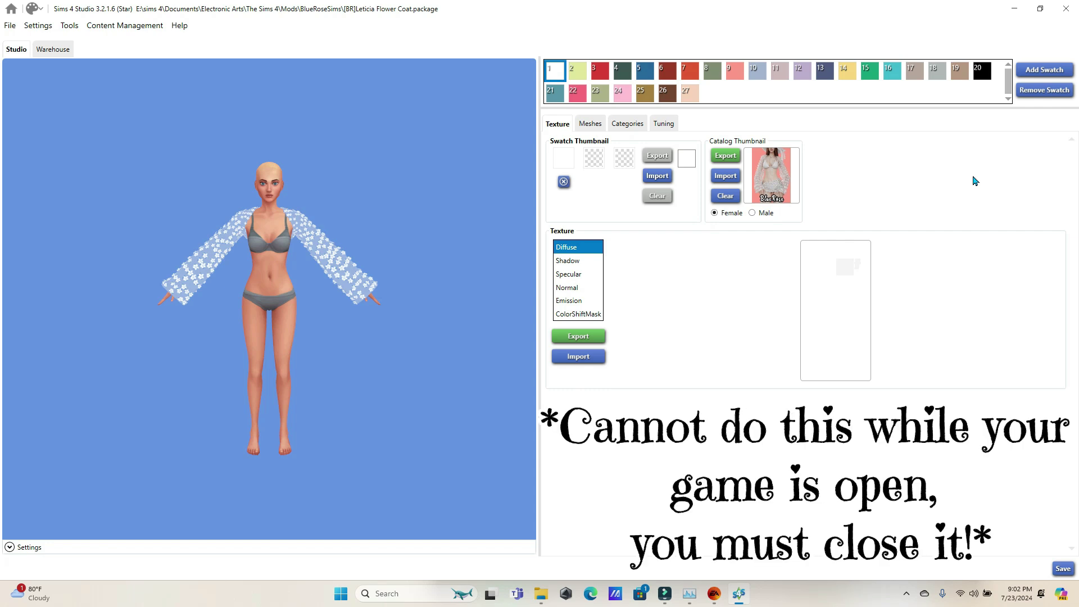
Step: Reopen the Leticia Flower Coat file in S4Studio from the mods folder and view its Categories
click(1041, 8)
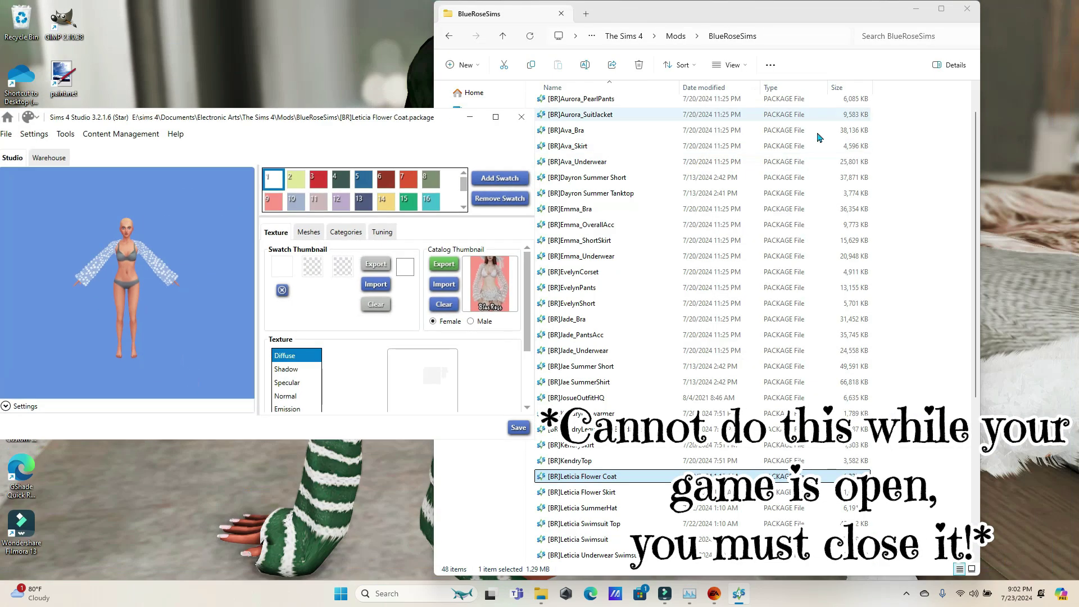
click(927, 450)
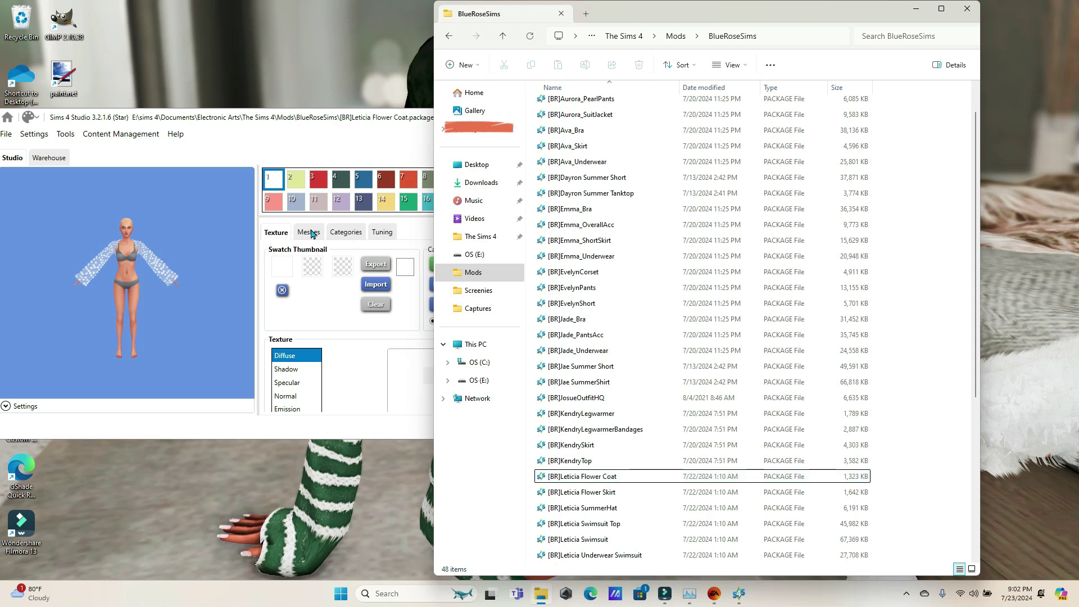
right_click(618, 484)
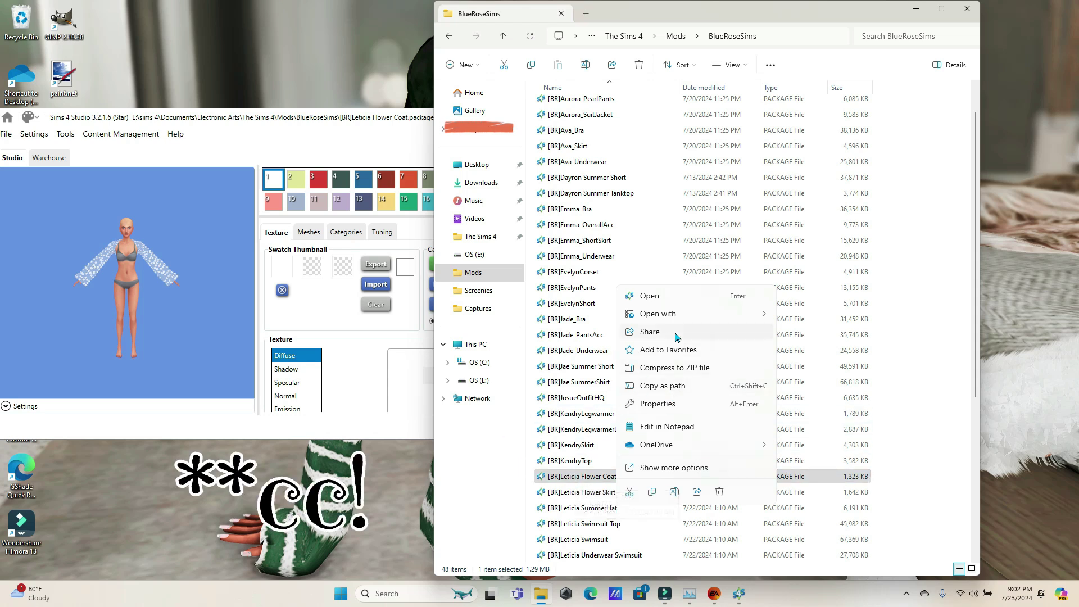
mouse_move(708, 319)
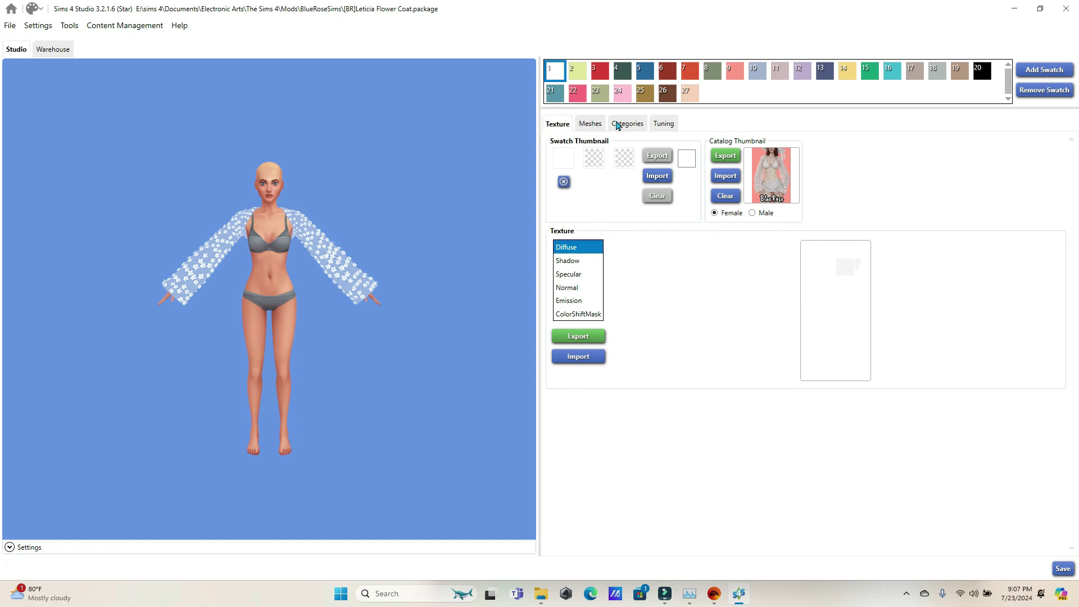
click(626, 126)
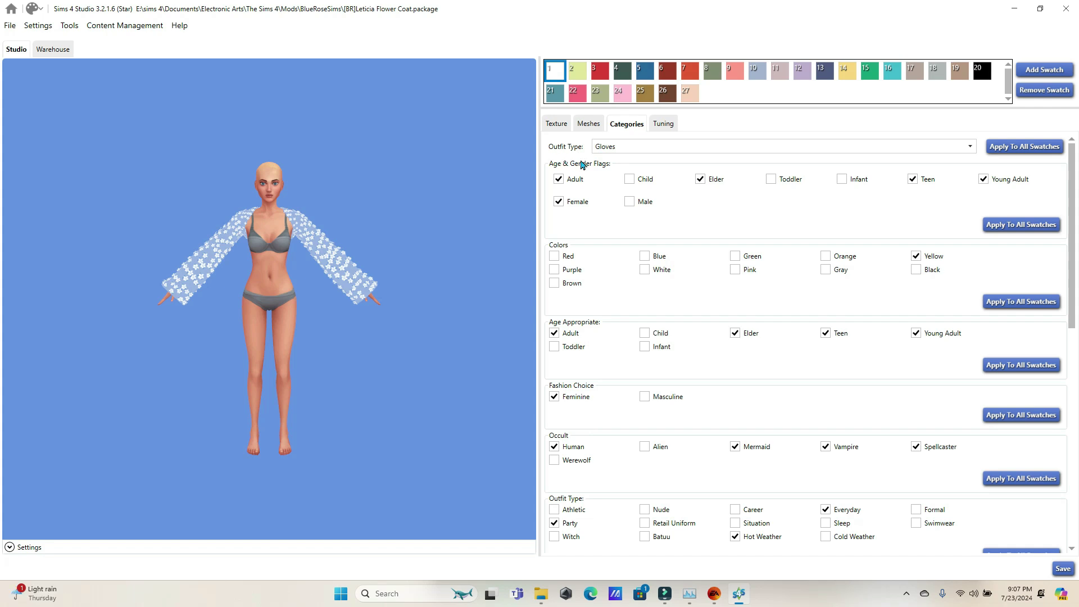
Step: Change the Flower Coat's outfit type from Gloves to Wrist (Left) and save the package
click(625, 151)
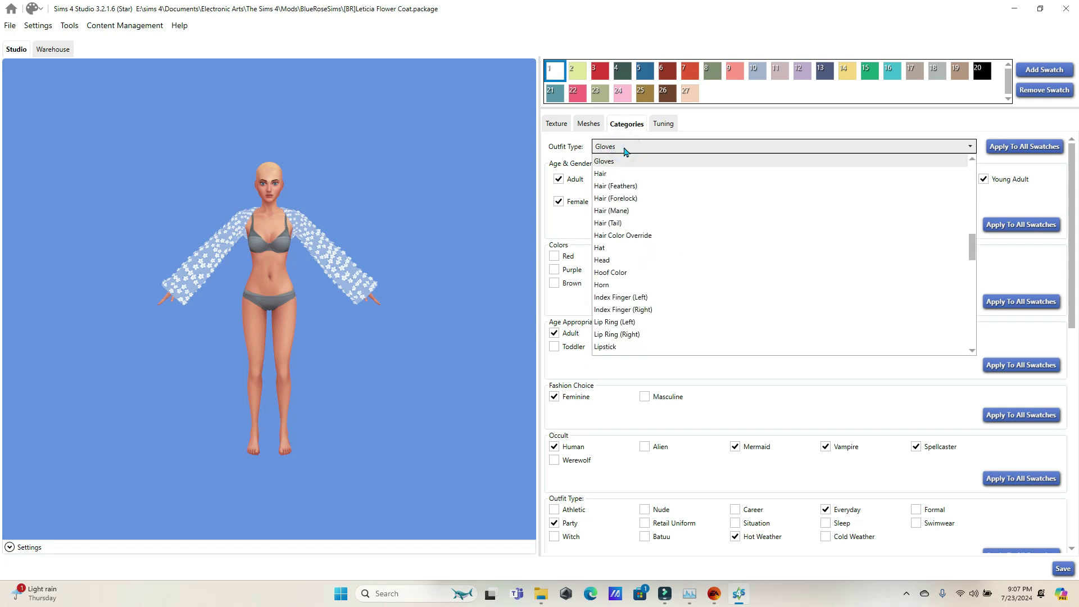
scroll(645, 179, up, 4)
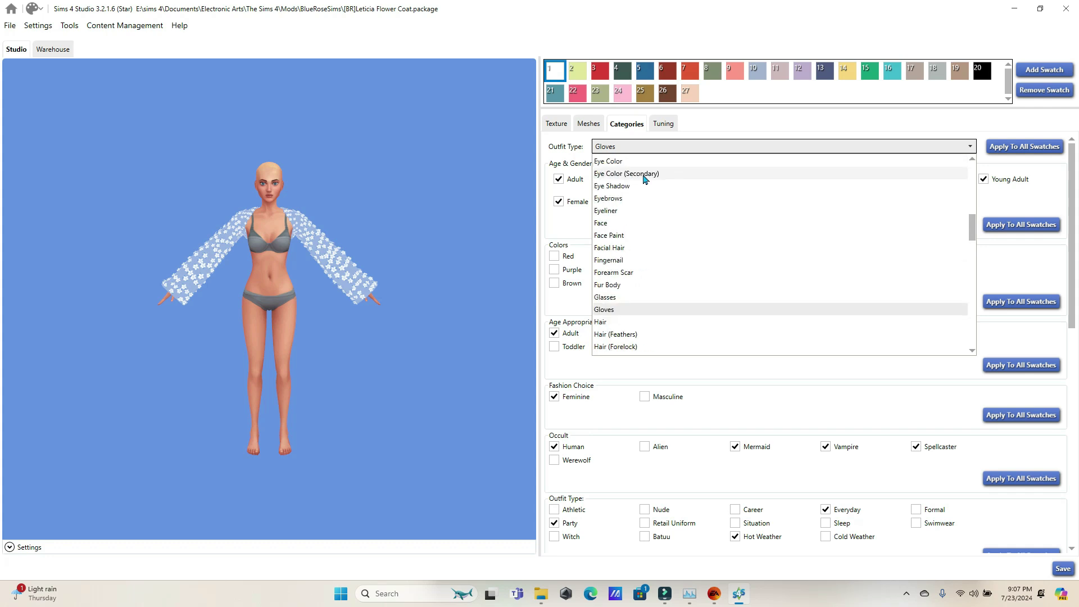
scroll(645, 179, down, 3)
scroll(645, 186, up, 2)
scroll(645, 186, up, 6)
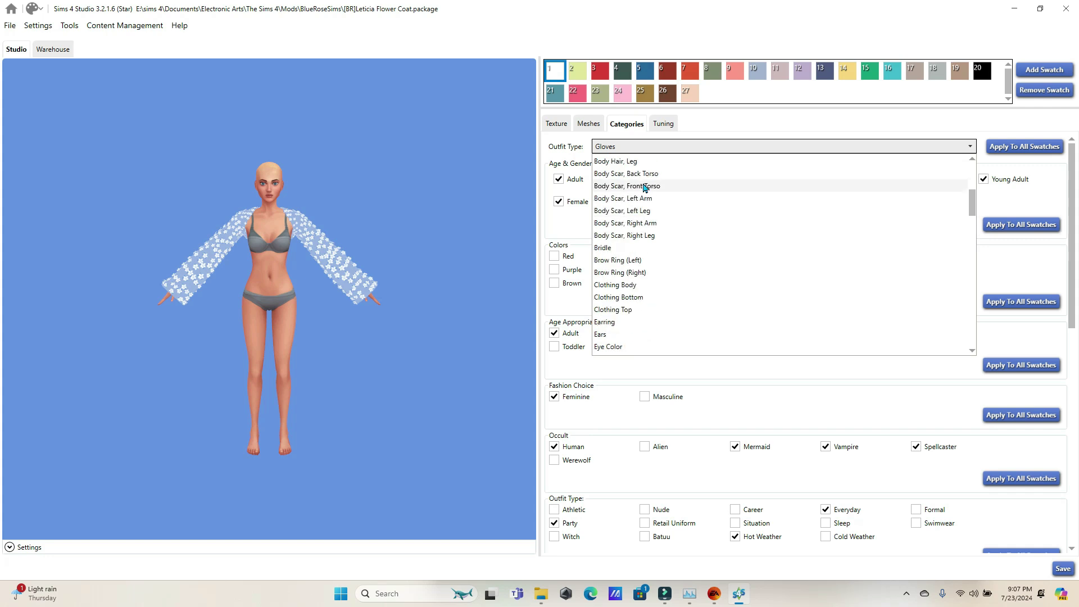
scroll(647, 187, up, 5)
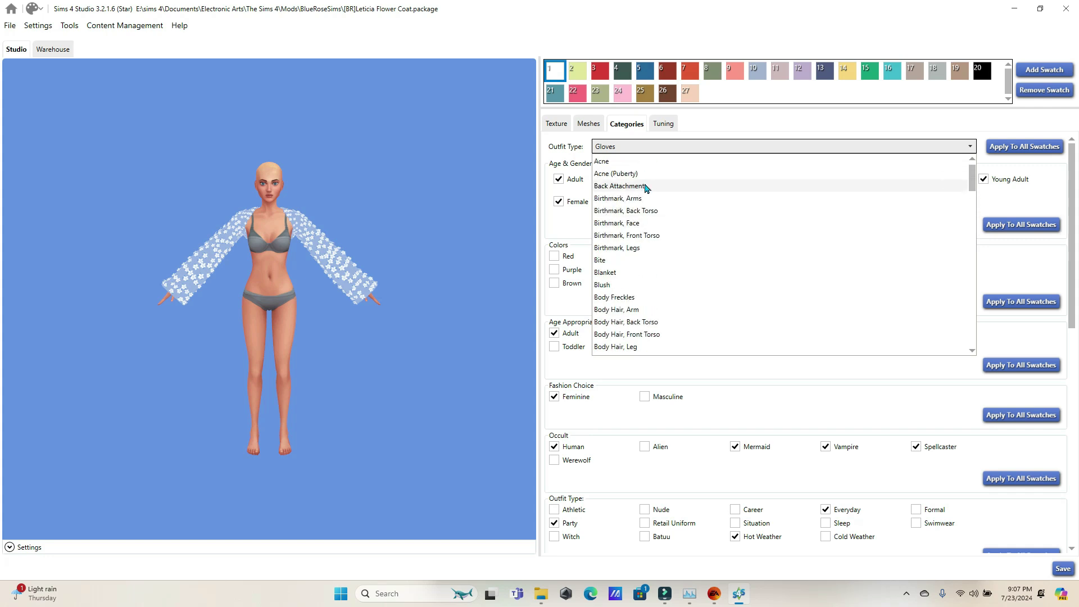
scroll(647, 188, up, 1)
scroll(647, 180, down, 20)
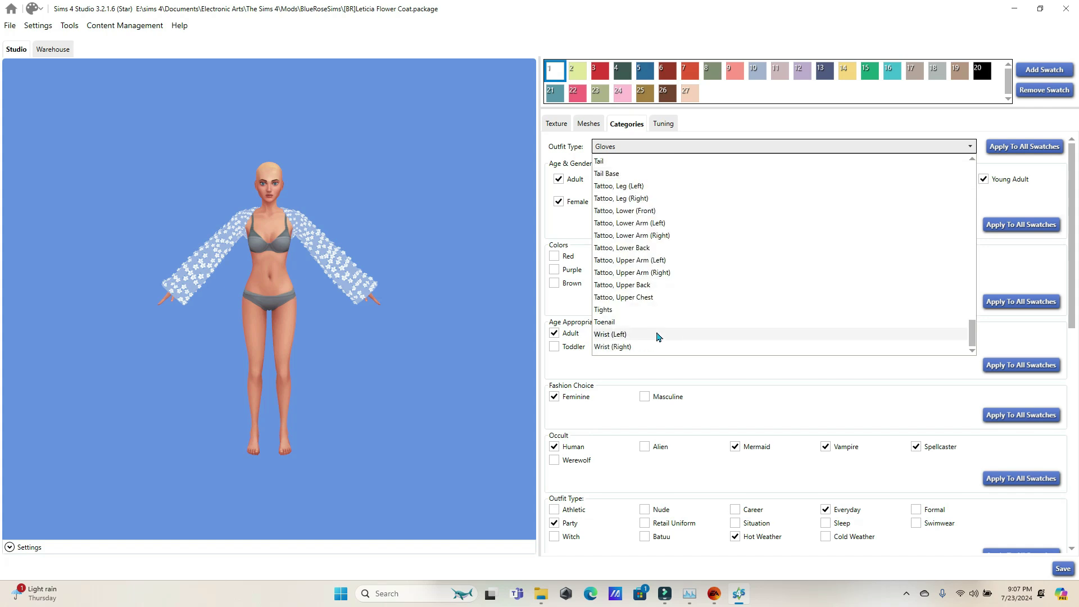
click(655, 334)
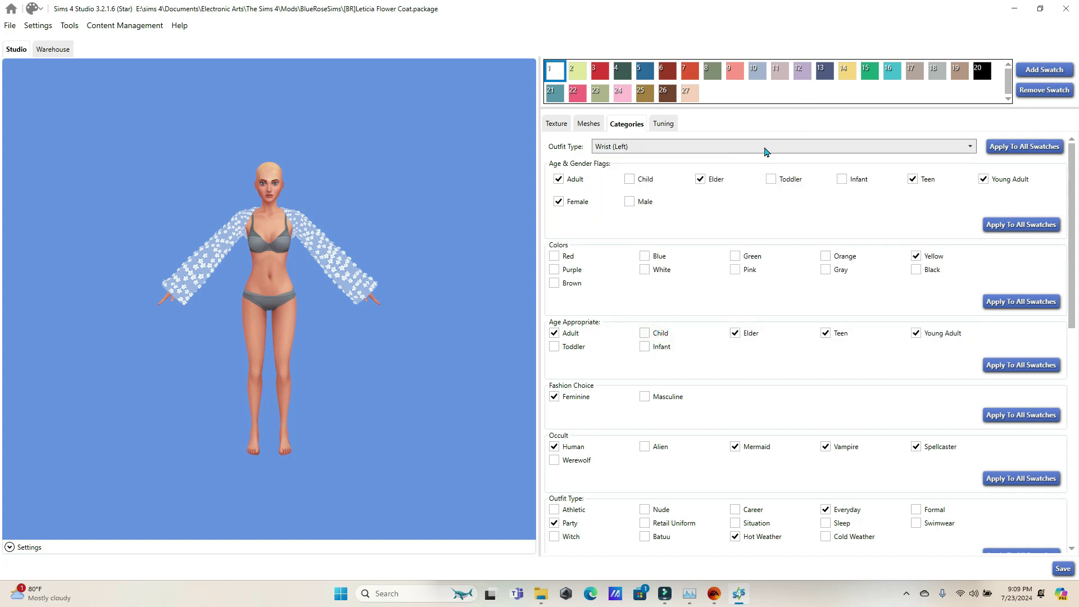
key(ctrl+s)
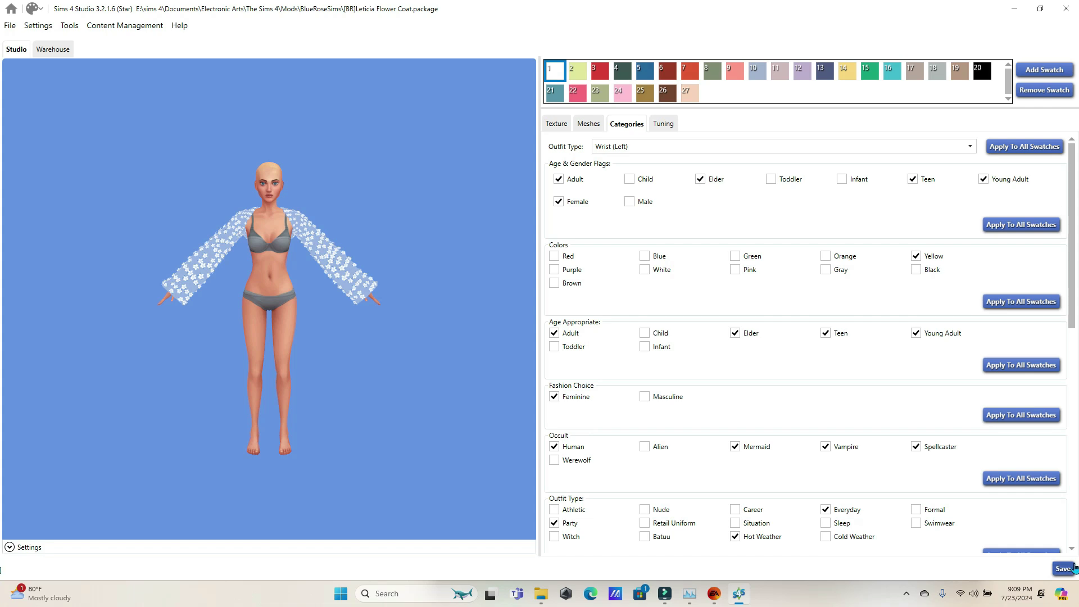
click(570, 331)
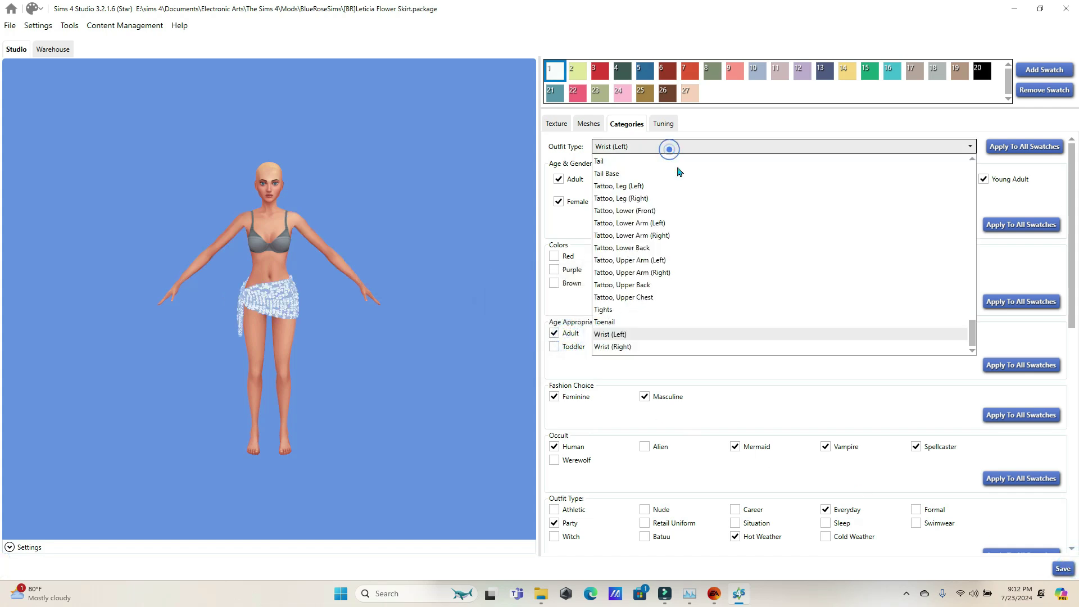
Step: Set the Leticia Flower Skirt's outfit type to Socks and save the package
scroll(714, 314, up, 3)
scroll(717, 315, up, 1)
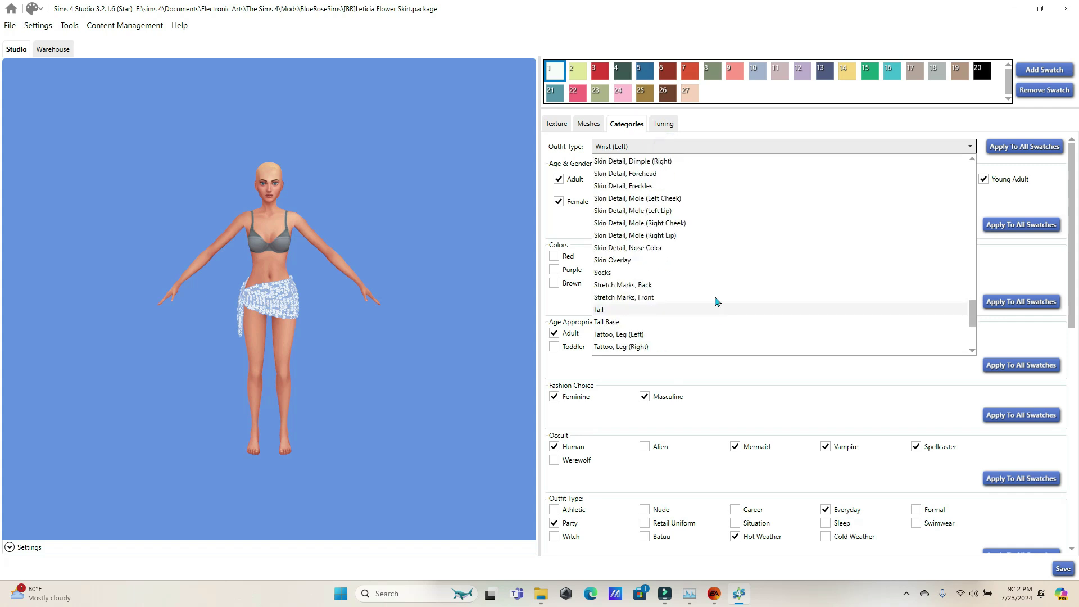
click(708, 273)
click(1063, 568)
click(569, 331)
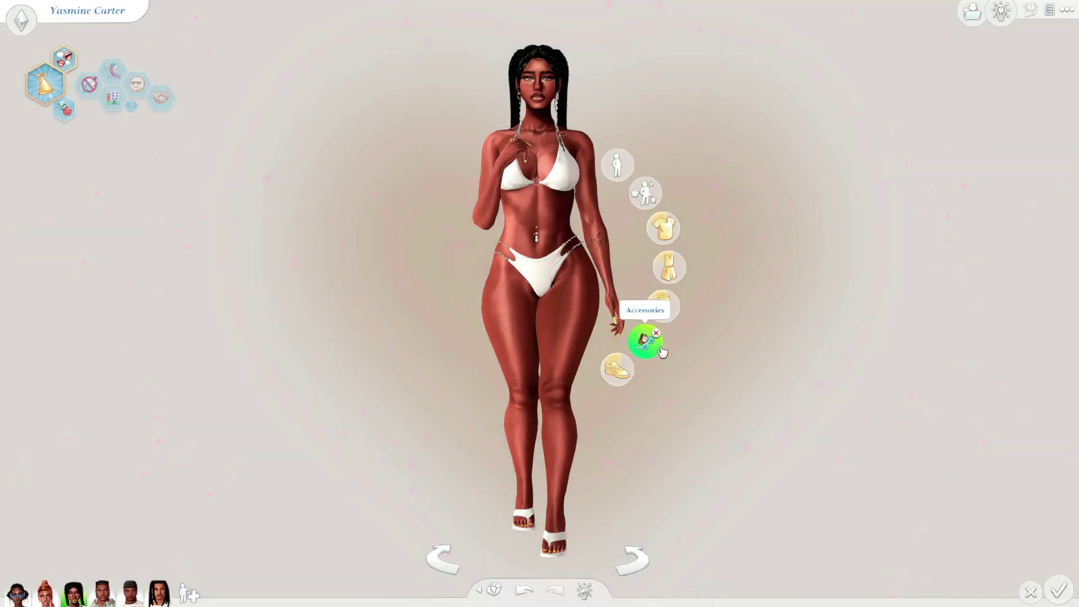
Step: Put the Blue Rose flower skirt on the sim from the Socks accessories
click(660, 348)
click(569, 409)
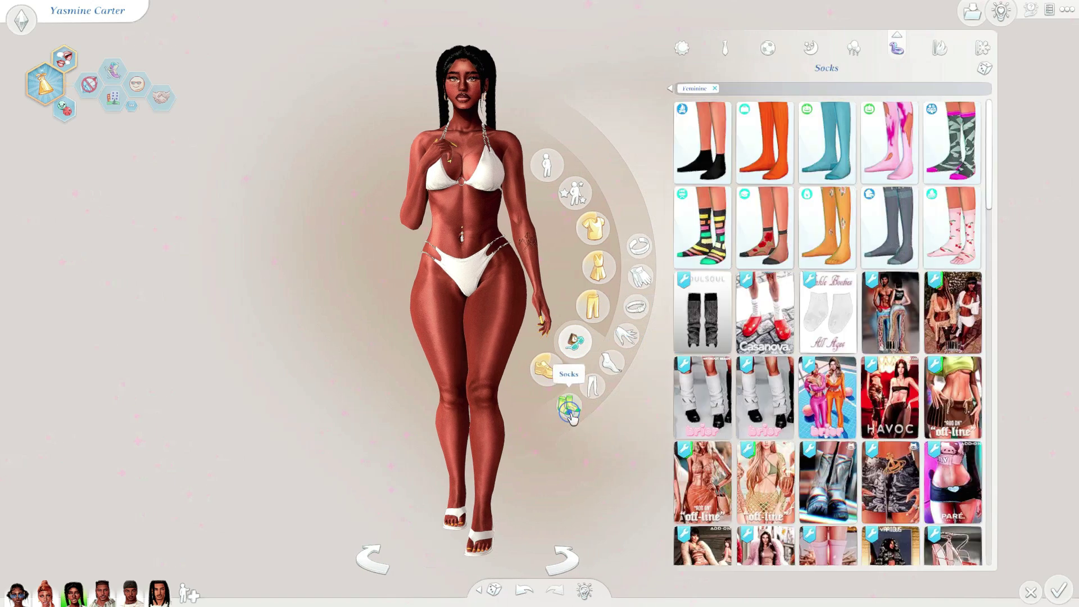
scroll(831, 304, down, 2)
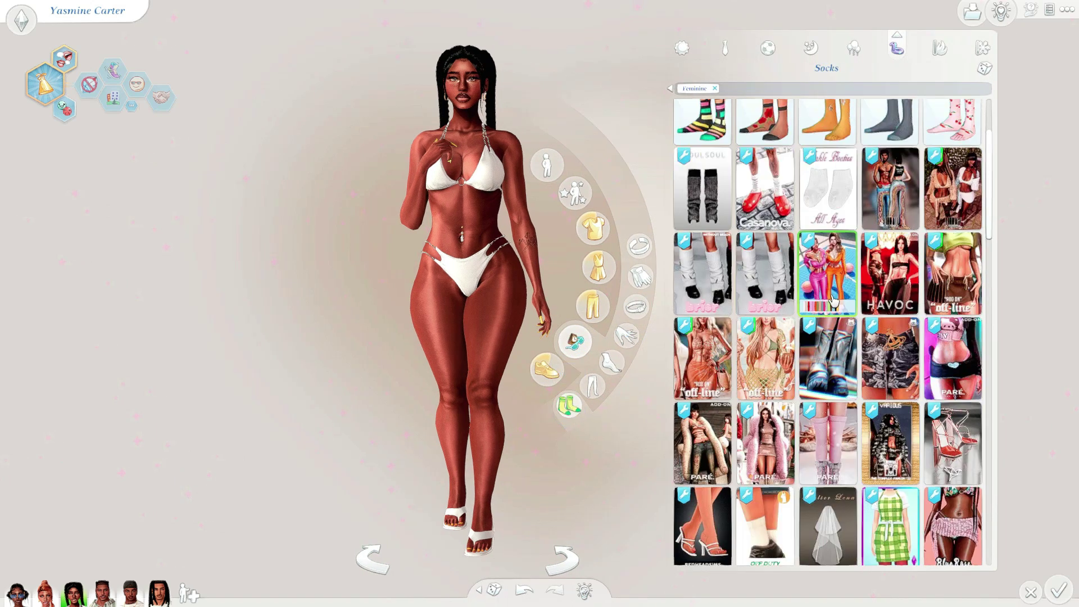
scroll(833, 302, down, 3)
click(946, 343)
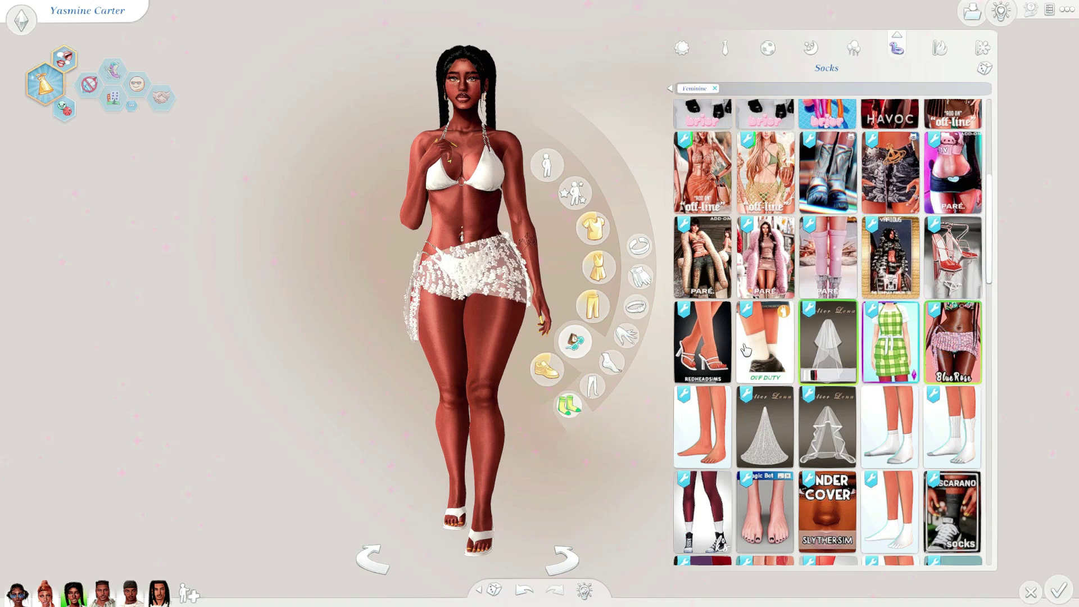
Step: Add the Blue Rose flower coat from Bracelets and return to the full-body view
click(639, 246)
scroll(731, 351, down, 15)
scroll(761, 337, down, 20)
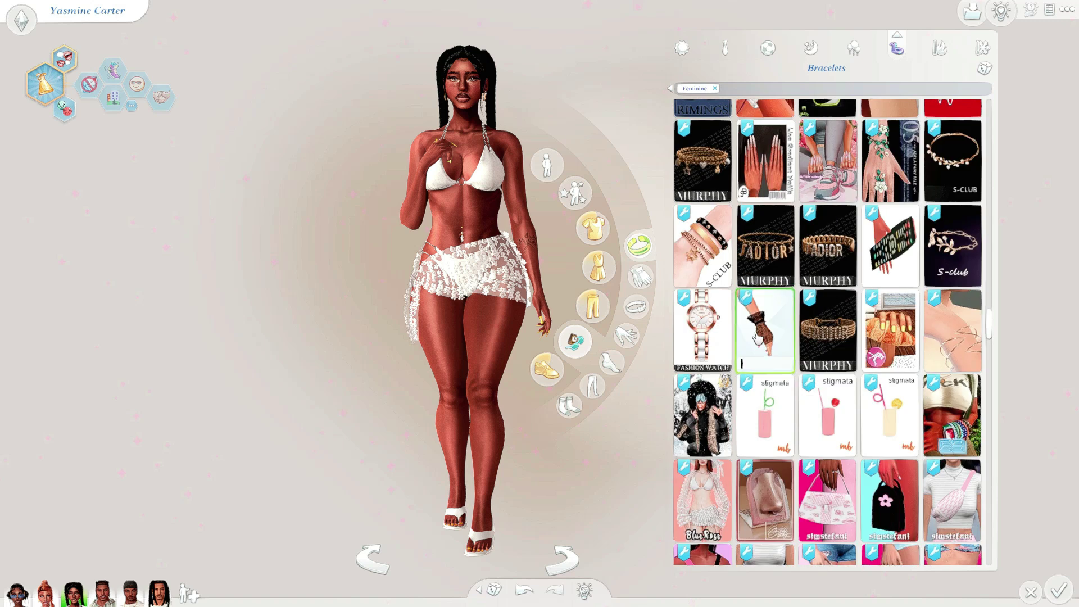
scroll(757, 338, down, 1)
click(702, 438)
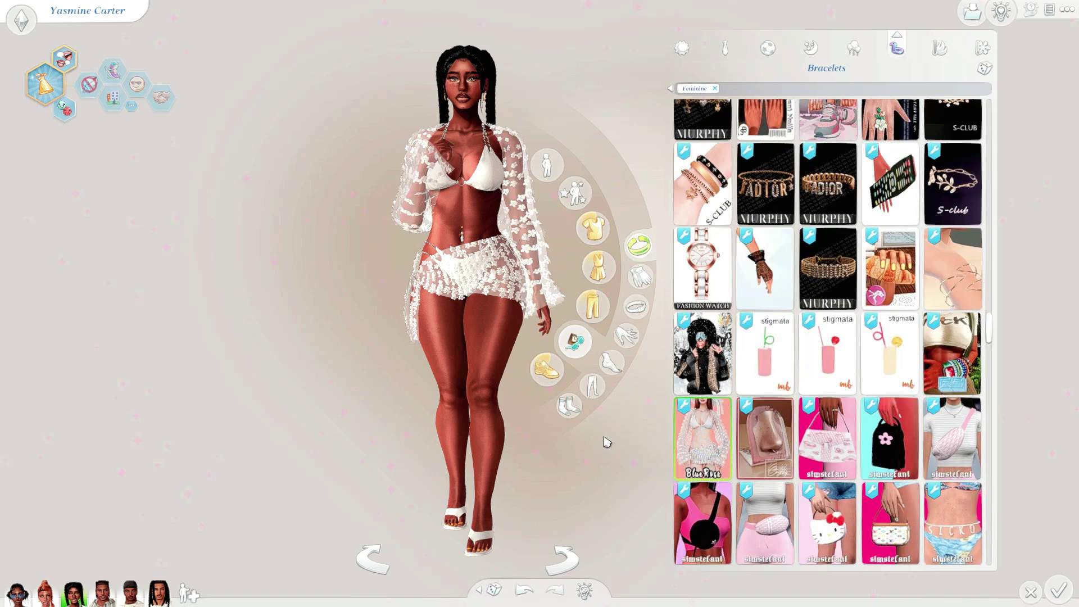
click(607, 442)
click(771, 353)
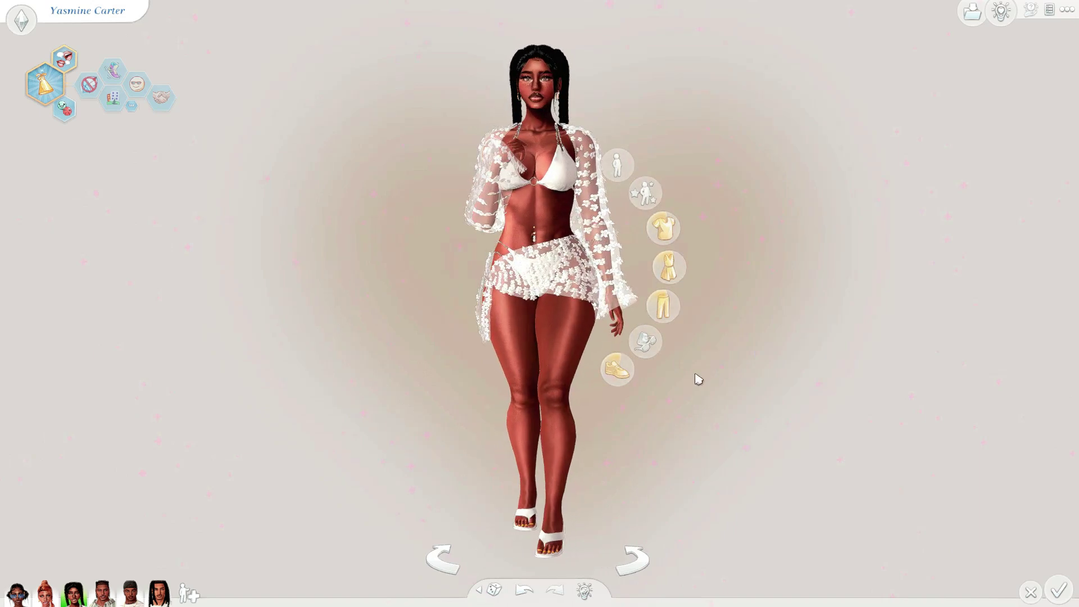
Step: Remove the flower coat from the sim's bracelet slot
click(671, 337)
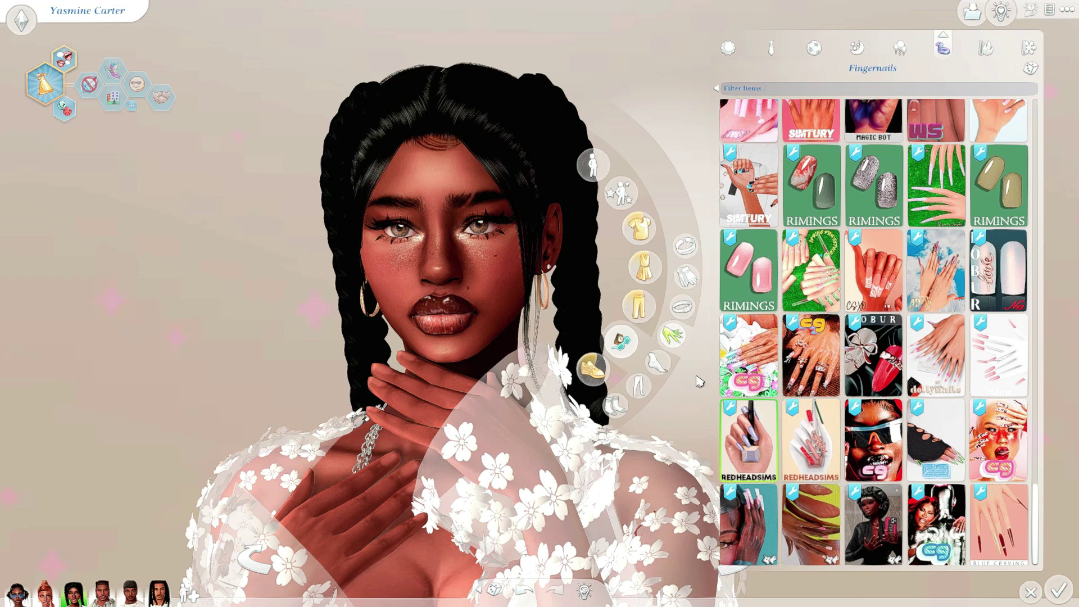
click(685, 245)
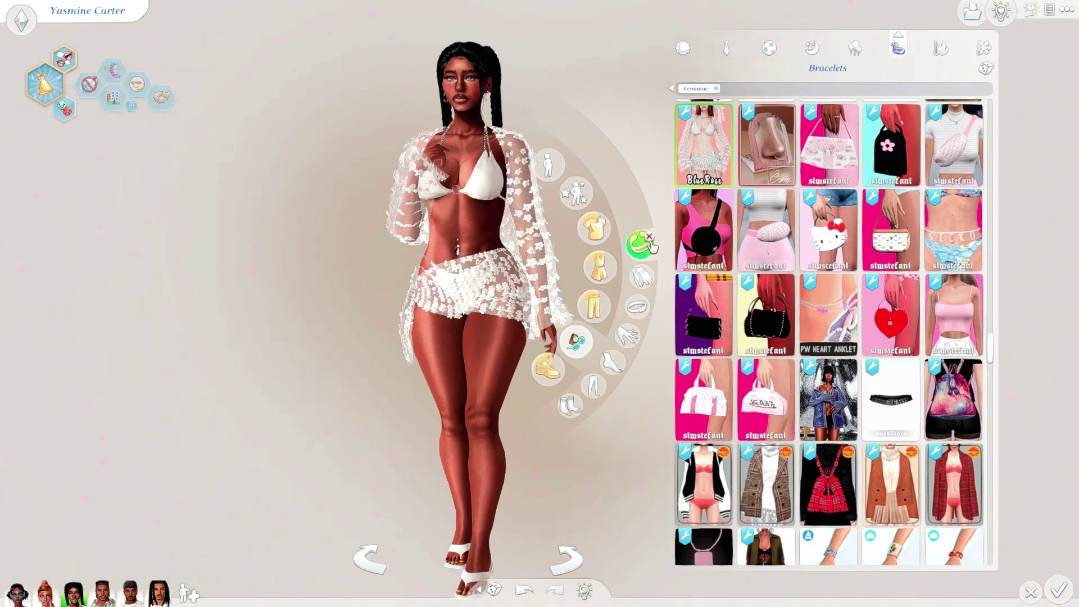
click(650, 239)
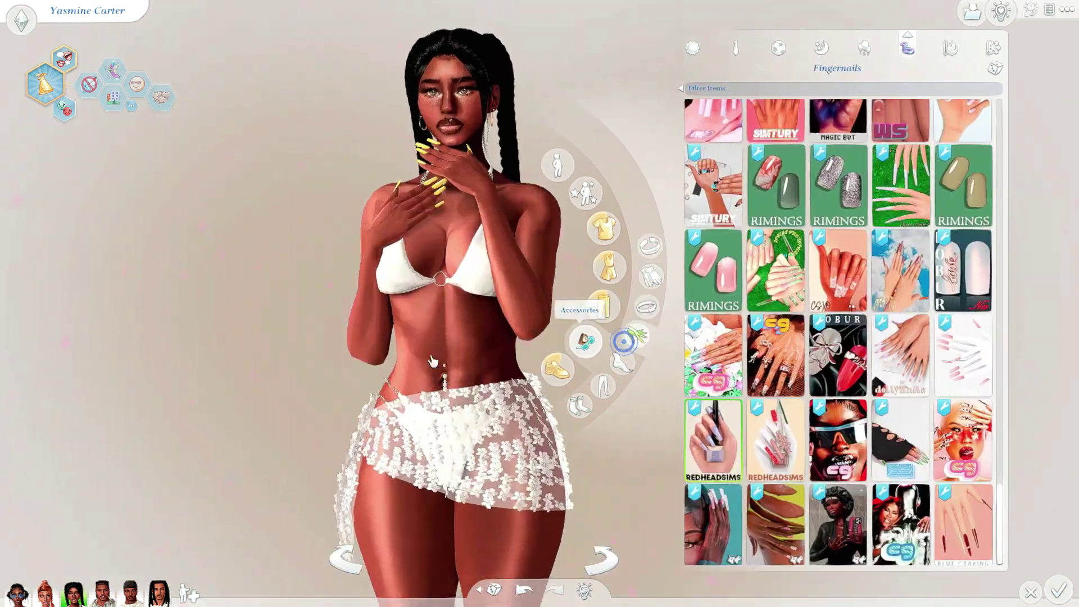